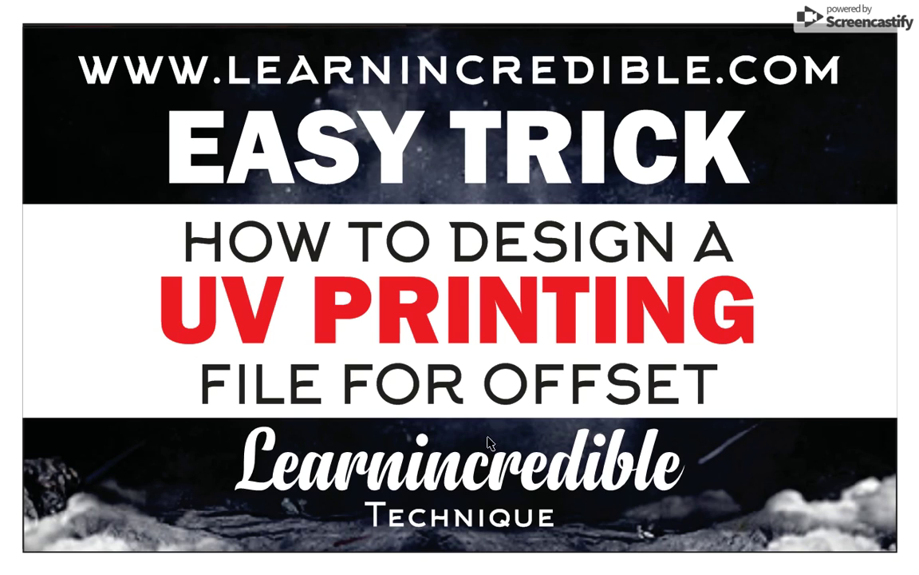
# Close the full-screen title preview and switch to Page 2 with the business card
pyautogui.click(543, 328)
pyautogui.scroll(-3, 479, 323)
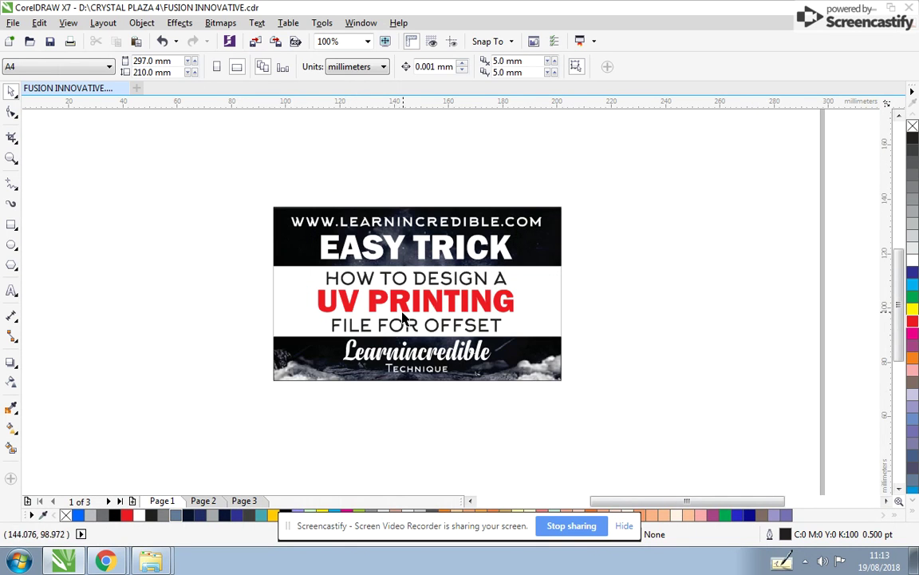
pyautogui.click(209, 501)
pyautogui.scroll(-2, 455, 298)
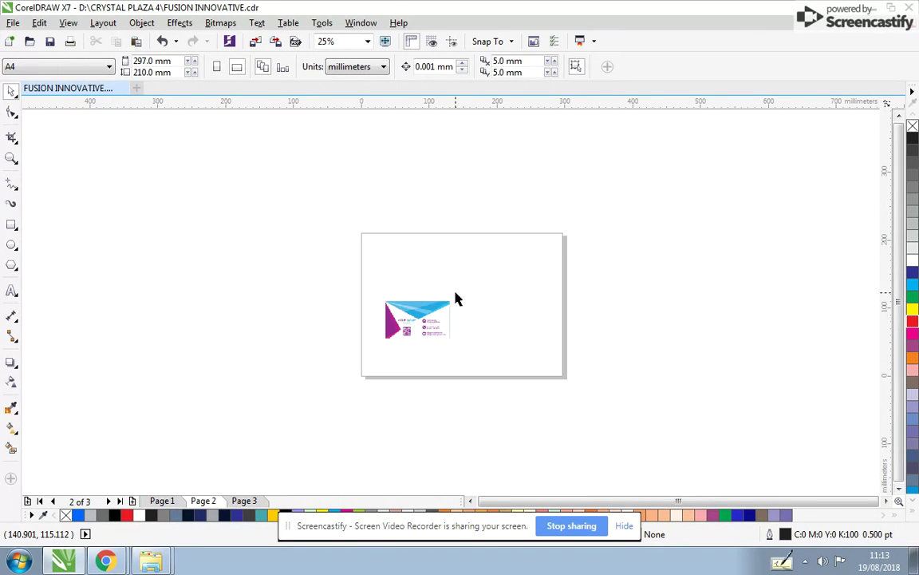
pyautogui.scroll(1, 455, 298)
# Type the four-line UV-setting note ending 'LETS CHECK' and centre-align it
pyautogui.click(12, 292)
pyautogui.click(361, 294)
pyautogui.write('A')
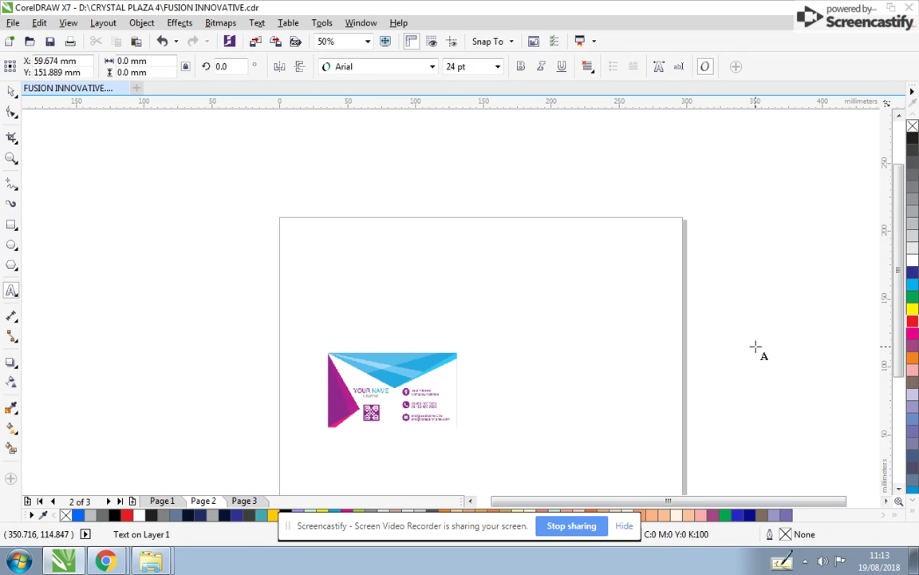
pyautogui.write('RE YOU FACI')
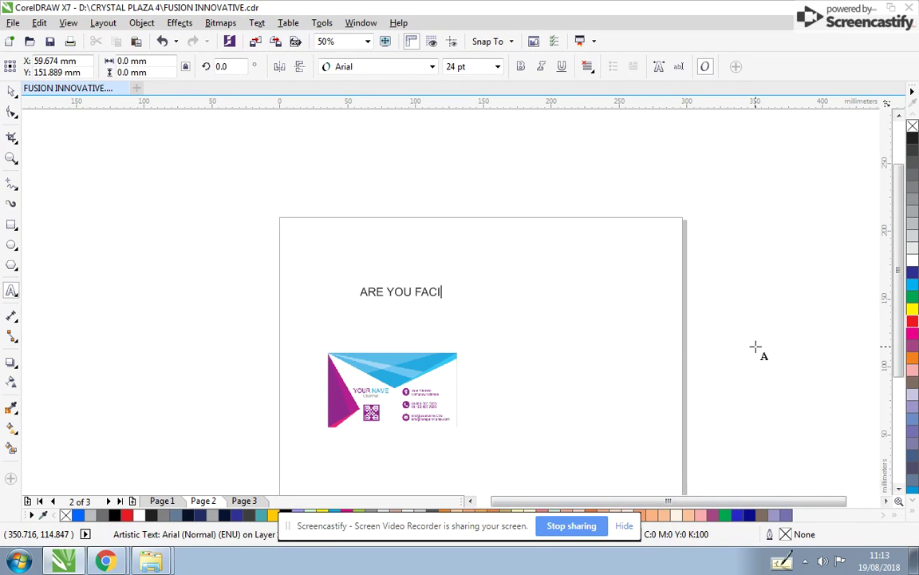
pyautogui.hotkey('ctrl', 'a')
pyautogui.write('L')
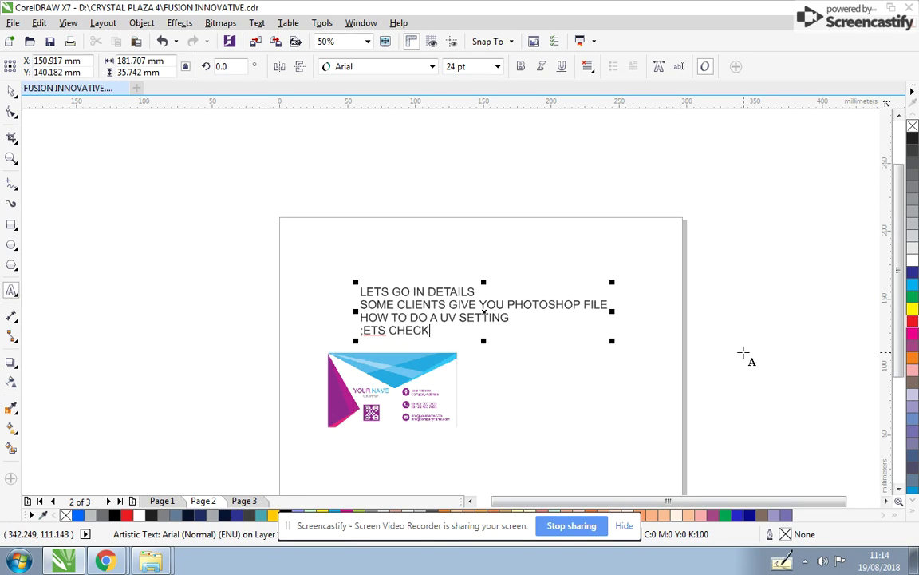
pyautogui.hotkey('ctrl', 'a')
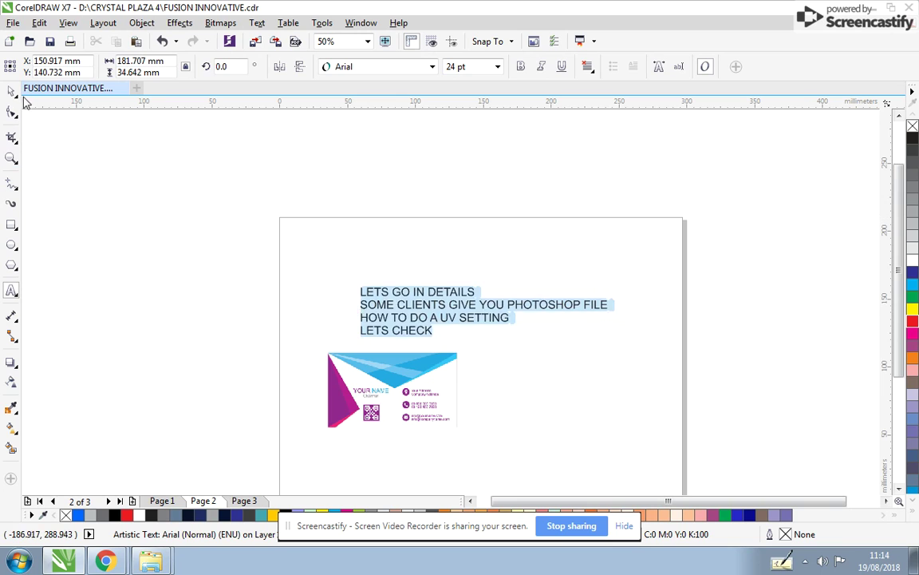
pyautogui.hotkey('ctrl', 'e')
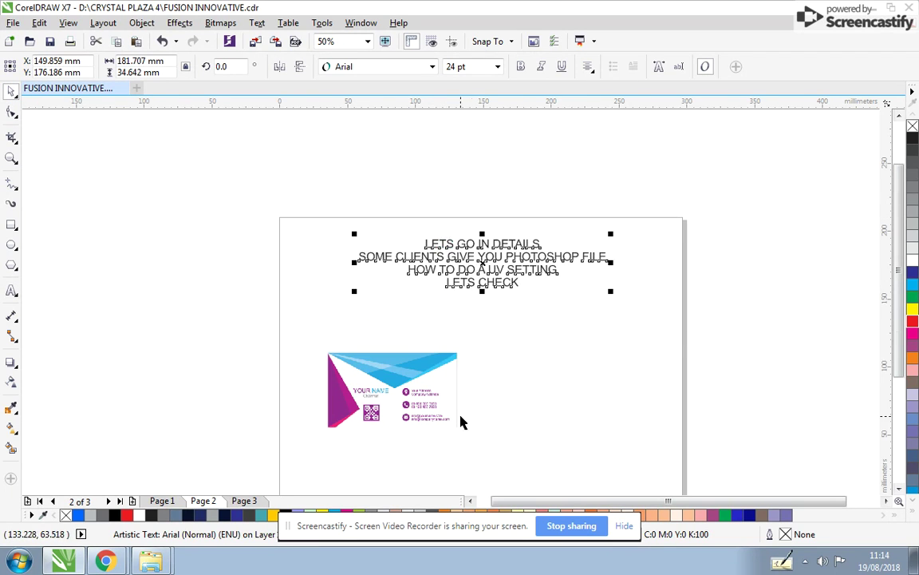
# Select the business card and check its width in the property bar
pyautogui.click(413, 371)
pyautogui.scroll(2, 414, 370)
pyautogui.click(168, 62)
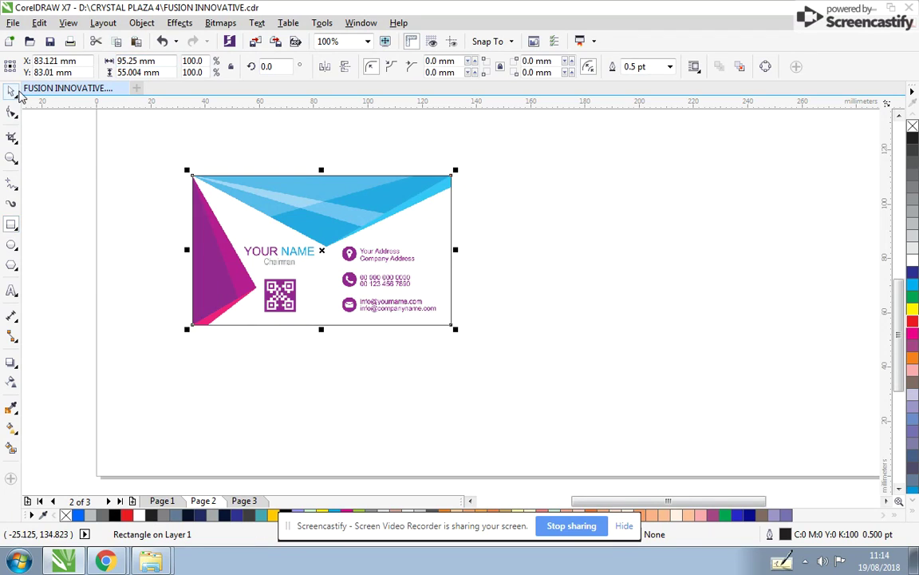
# Move the card-sized rectangle right of the card and size it 92 × 51 mm
pyautogui.moveTo(347, 238); pyautogui.dragTo(574, 265)
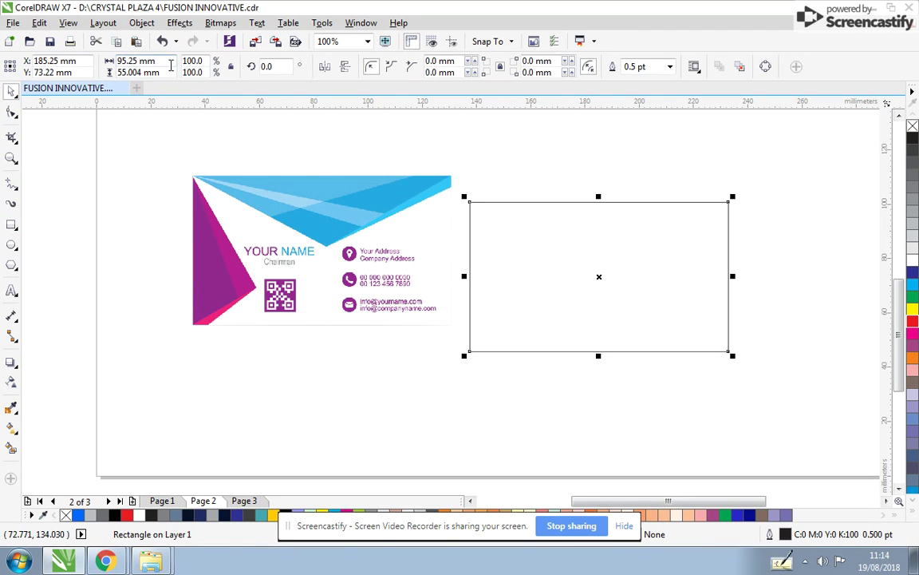
pyautogui.click(170, 64)
pyautogui.write('92')
pyautogui.press('Tab')
pyautogui.write('51')
pyautogui.press('Return')
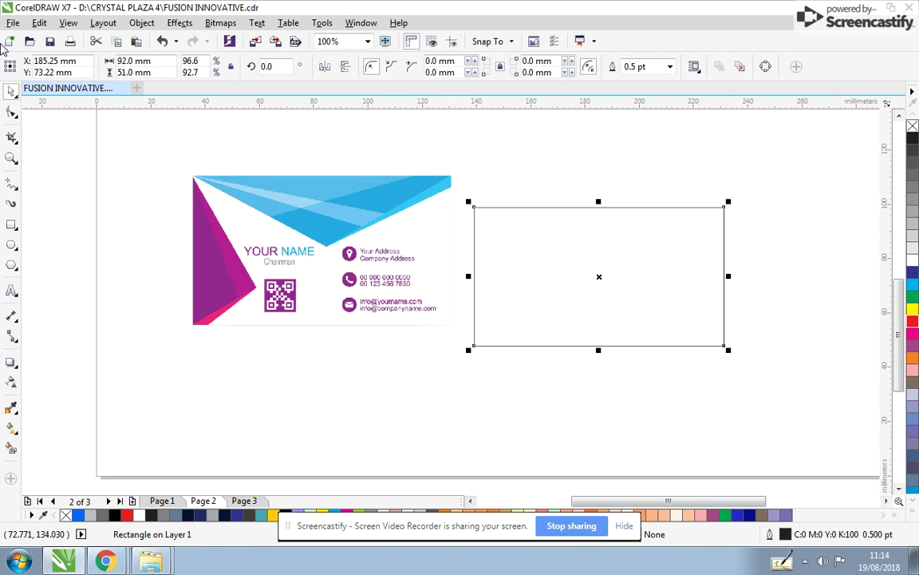
# Give the rectangle an outside contour with a 3 mm offset
pyautogui.click(11, 364)
pyautogui.click(56, 381)
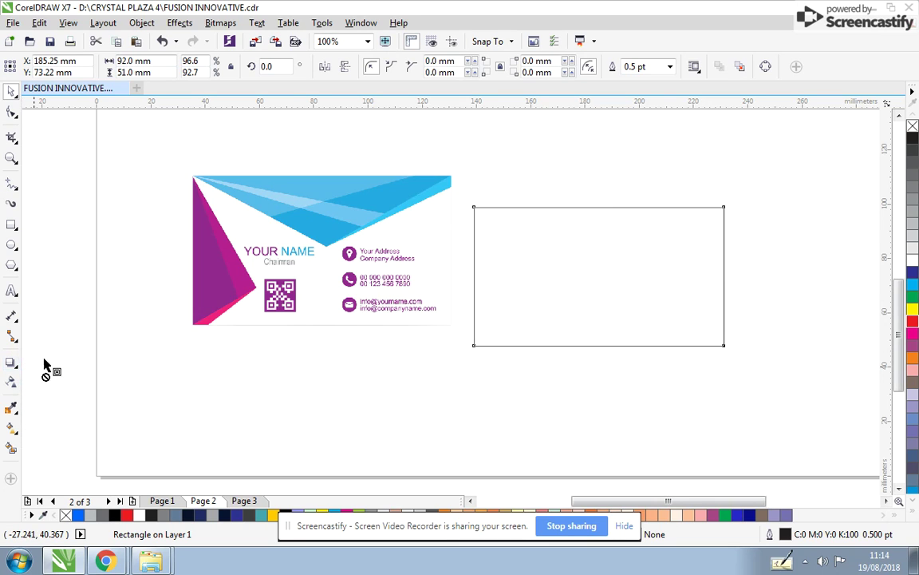
pyautogui.click(355, 66)
pyautogui.doubleClick(477, 68)
pyautogui.write('3')
pyautogui.press('Return')
# Deselect the contoured rectangle and drag the business card onto the frame
pyautogui.click(16, 91)
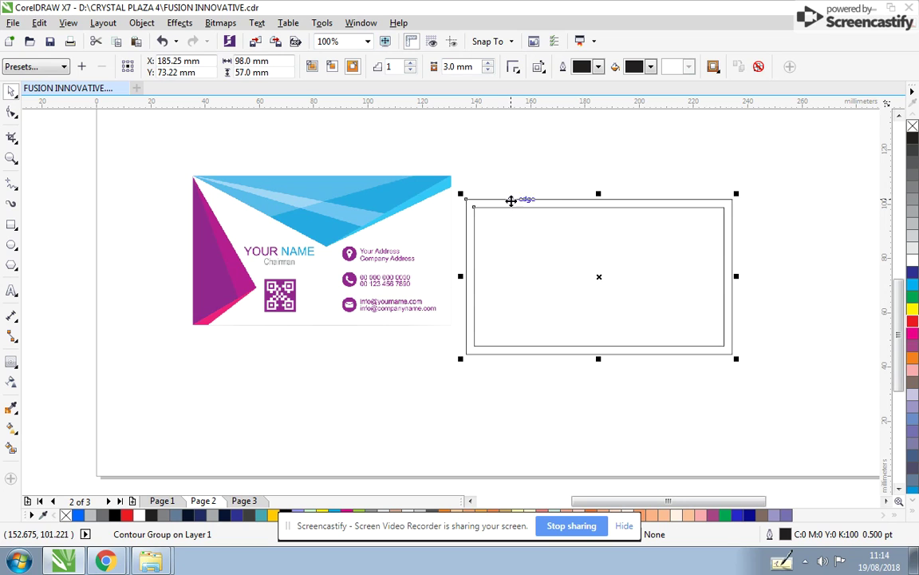
pyautogui.rightClick(511, 200)
pyautogui.click(519, 224)
pyautogui.click(556, 261)
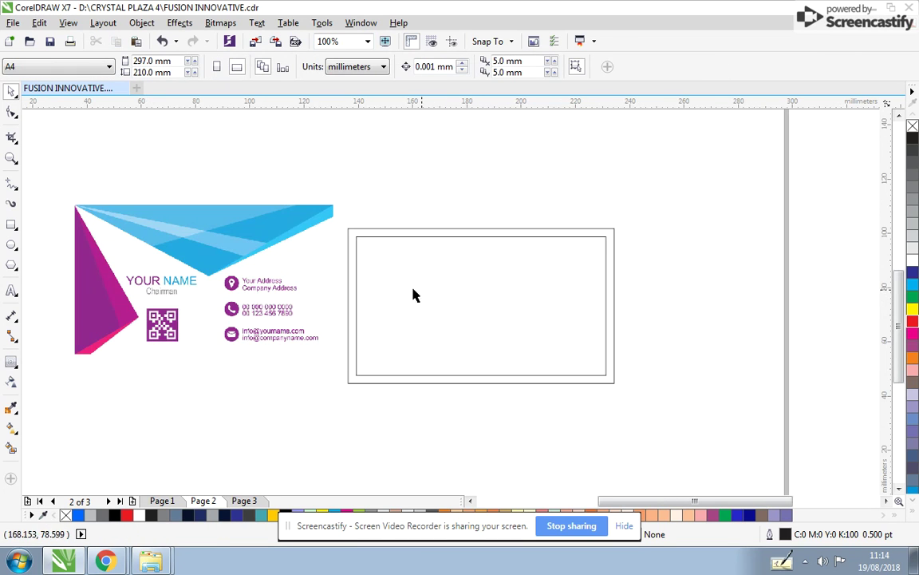
pyautogui.moveTo(303, 263); pyautogui.dragTo(355, 237)
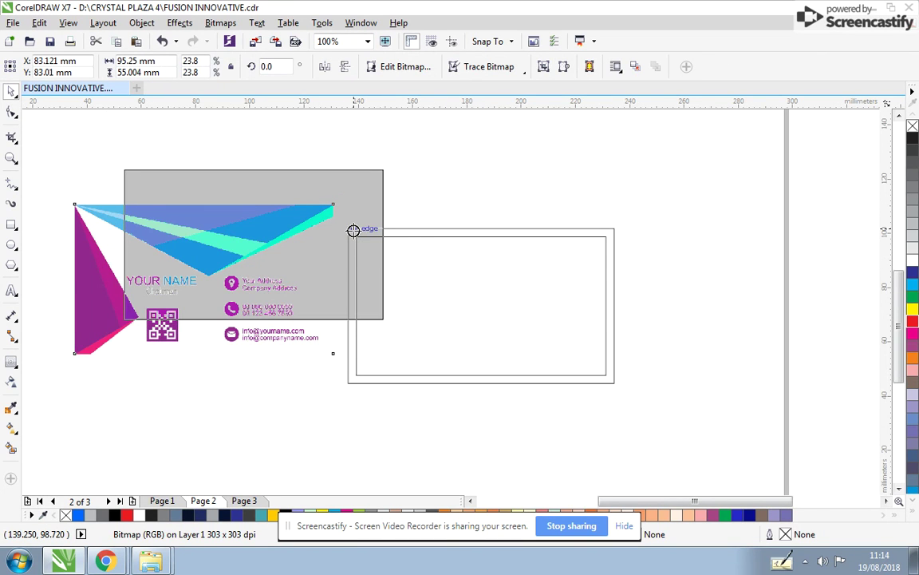
# PowerClip the card inside the rectangle frame, undoing an accidental move of the inner frame
pyautogui.click(400, 276)
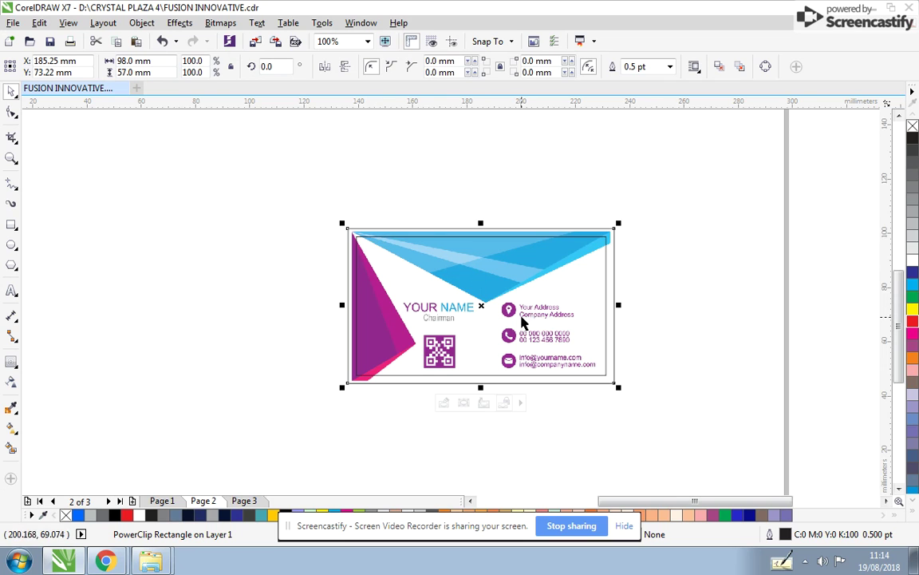
pyautogui.scroll(1, 521, 321)
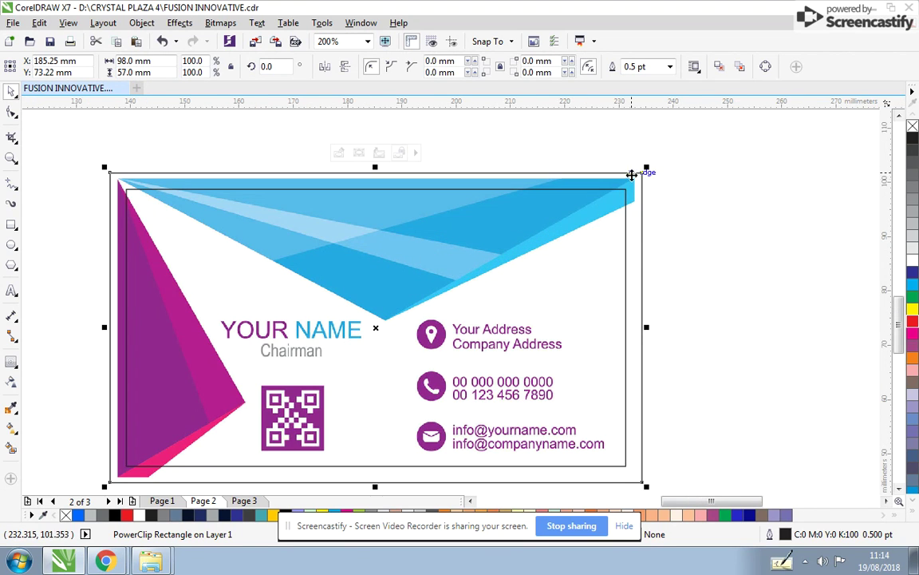
pyautogui.keyDown('ctrl'); pyautogui.click(640, 173); pyautogui.keyUp('ctrl')
pyautogui.moveTo(640, 174); pyautogui.dragTo(643, 172)
pyautogui.press('Escape')
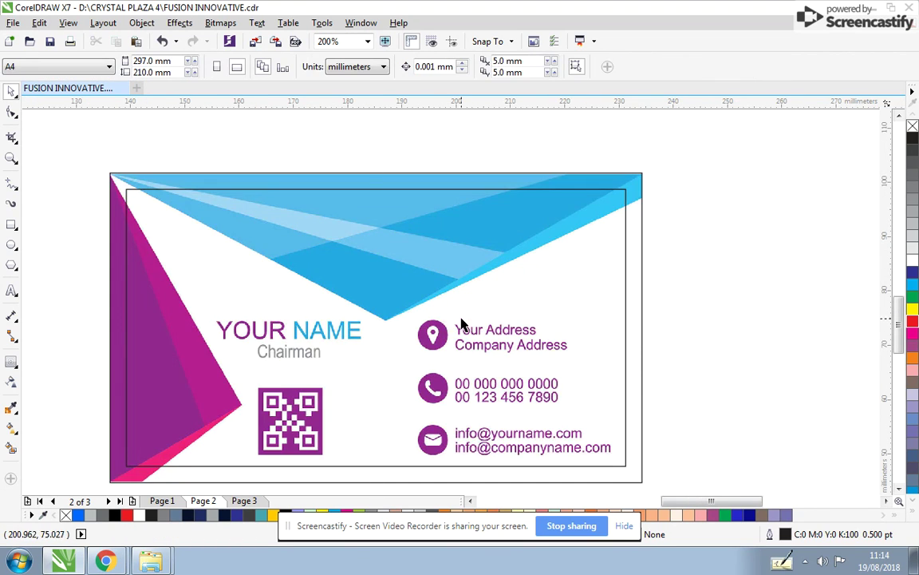
pyautogui.scroll(-1, 434, 312)
pyautogui.scroll(1, 429, 311)
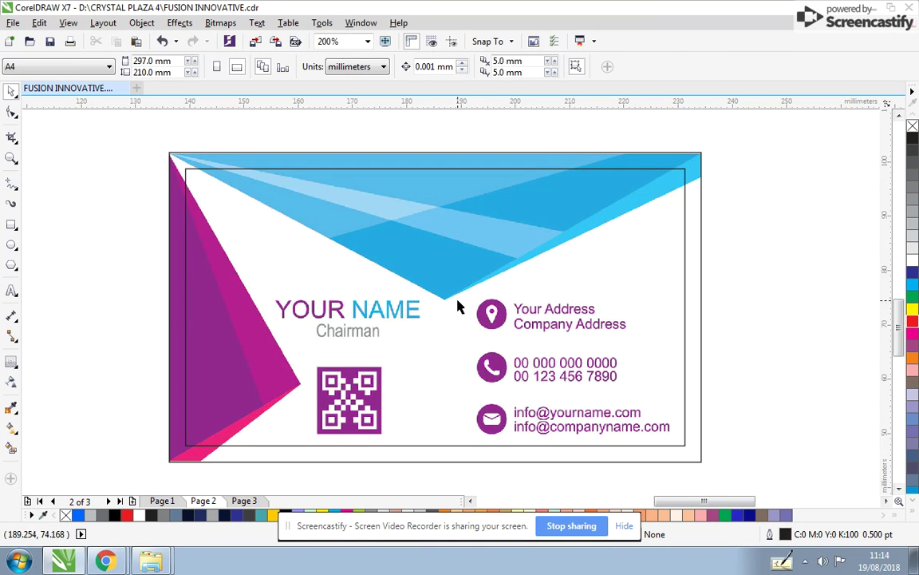
pyautogui.moveTo(443, 209); pyautogui.dragTo(464, 220)
pyautogui.scroll(-1, 460, 303)
pyautogui.hotkey('ctrl', 'z')
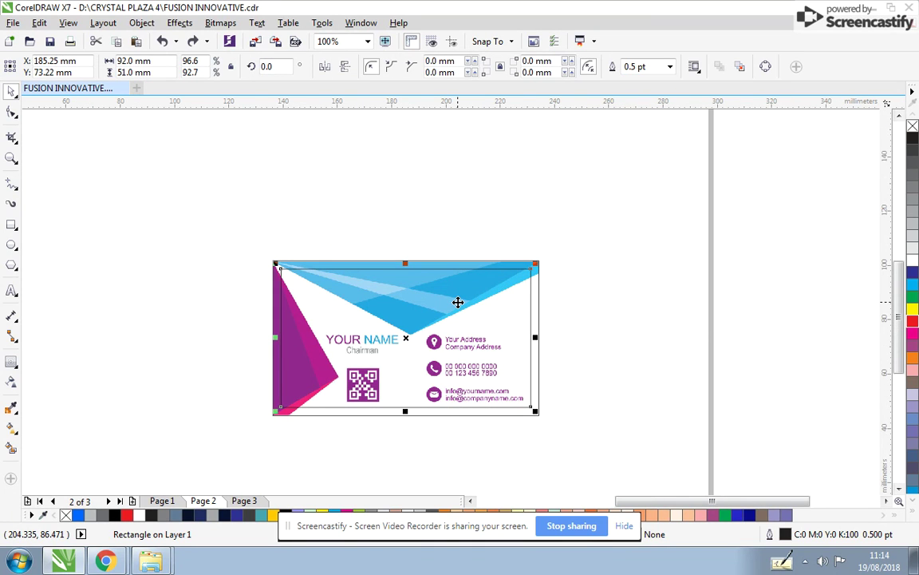
# Select the clipped business card and then the card image inside the clip
pyautogui.scroll(3, 407, 242)
pyautogui.scroll(-3, 441, 312)
pyautogui.click(507, 251)
pyautogui.click(447, 295)
pyautogui.scroll(-1, 362, 287)
pyautogui.scroll(2, 455, 291)
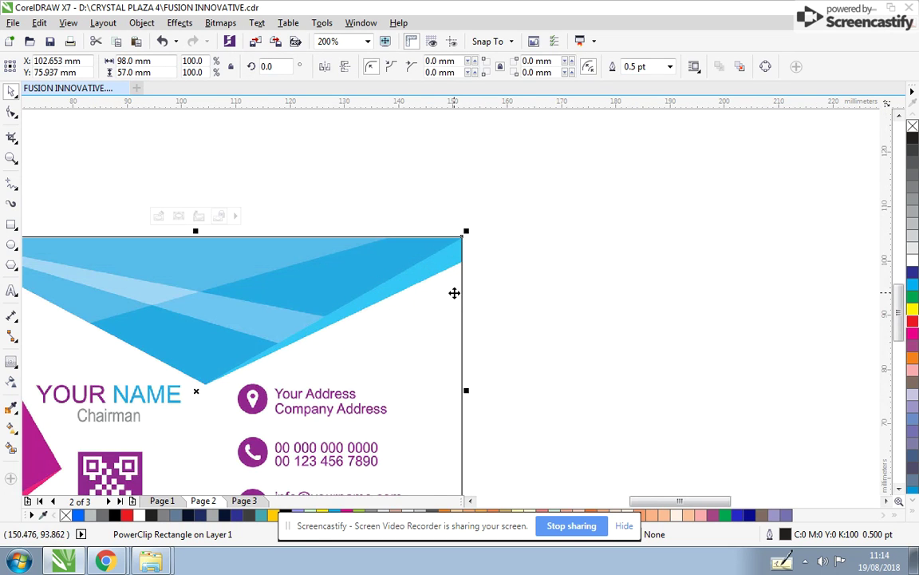
pyautogui.keyDown('ctrl'); pyautogui.click(189, 247); pyautogui.keyUp('ctrl')
pyautogui.scroll(4, 189, 248)
pyautogui.scroll(-1, 507, 330)
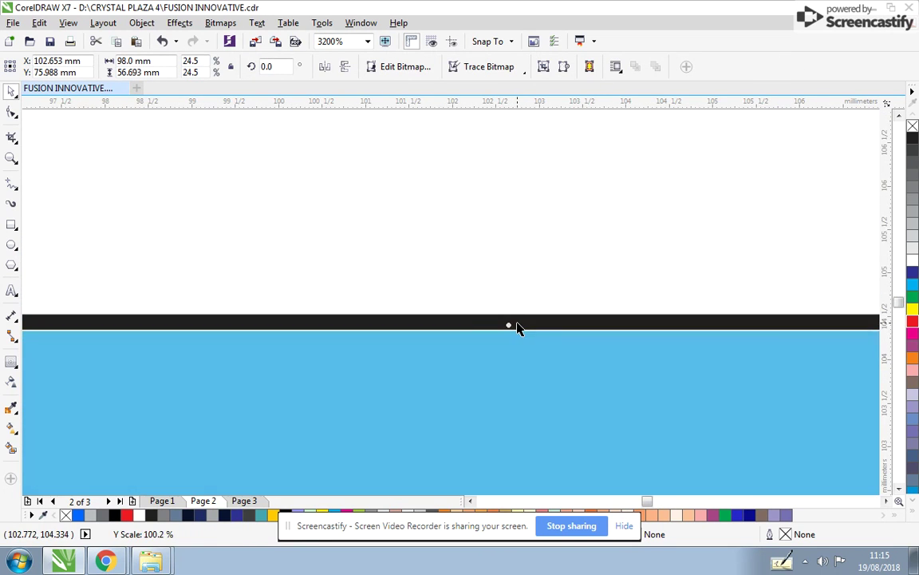
pyautogui.scroll(-3, 499, 318)
pyautogui.scroll(-2, 531, 302)
pyautogui.click(423, 310)
pyautogui.scroll(2, 423, 309)
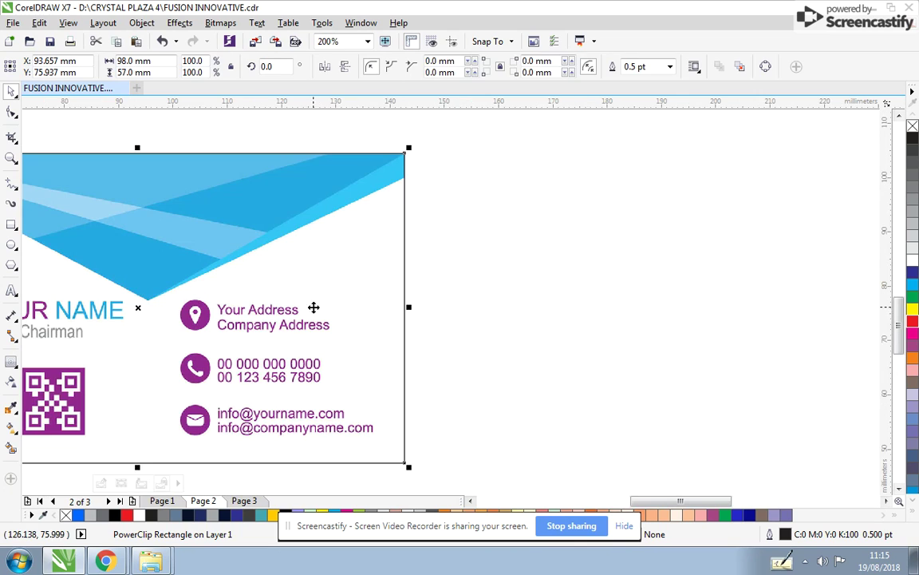
pyautogui.keyDown('ctrl'); pyautogui.click(230, 268); pyautogui.keyUp('ctrl')
# Convert the clipped card image to a 600 dpi CMYK bitmap and finish editing the clip
pyautogui.click(220, 23)
pyautogui.click(228, 40)
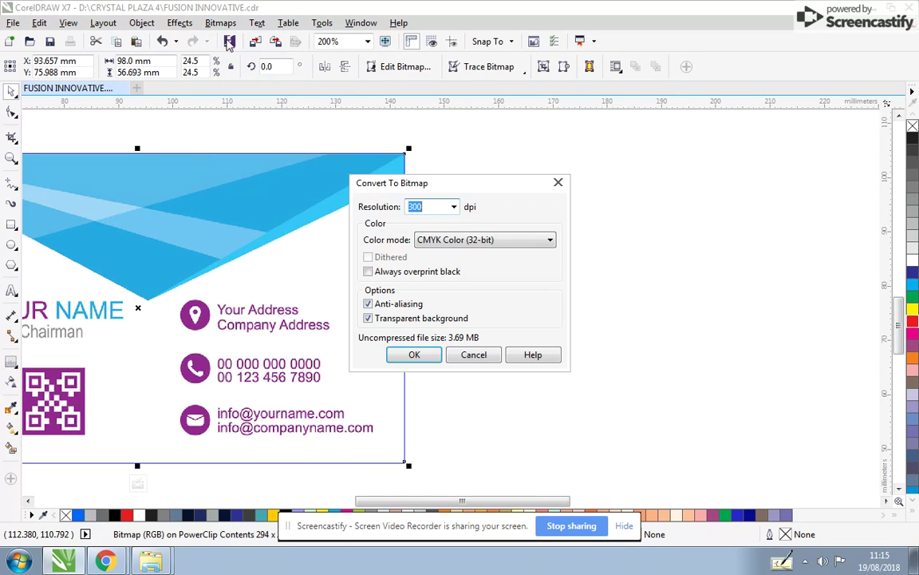
pyautogui.write('00')
pyautogui.click(436, 242)
pyautogui.click(437, 242)
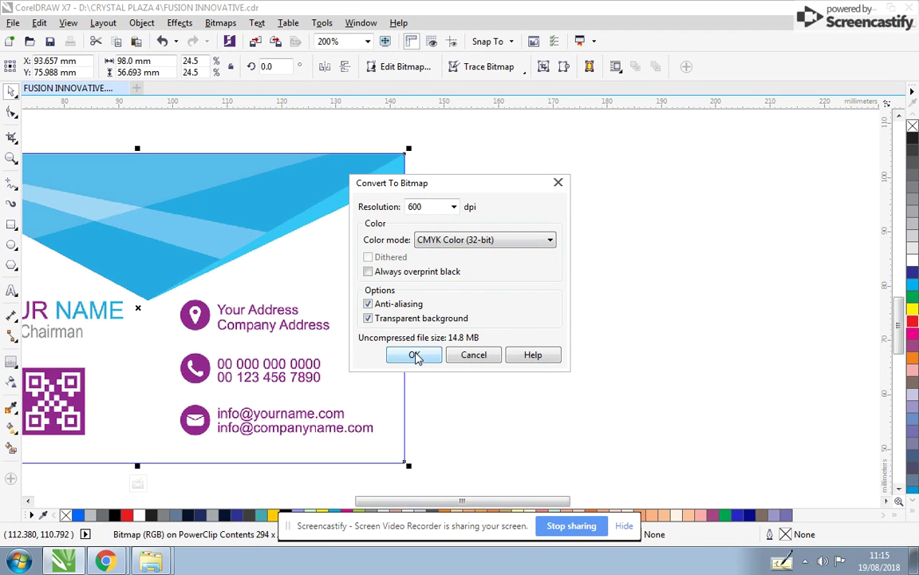
pyautogui.click(415, 357)
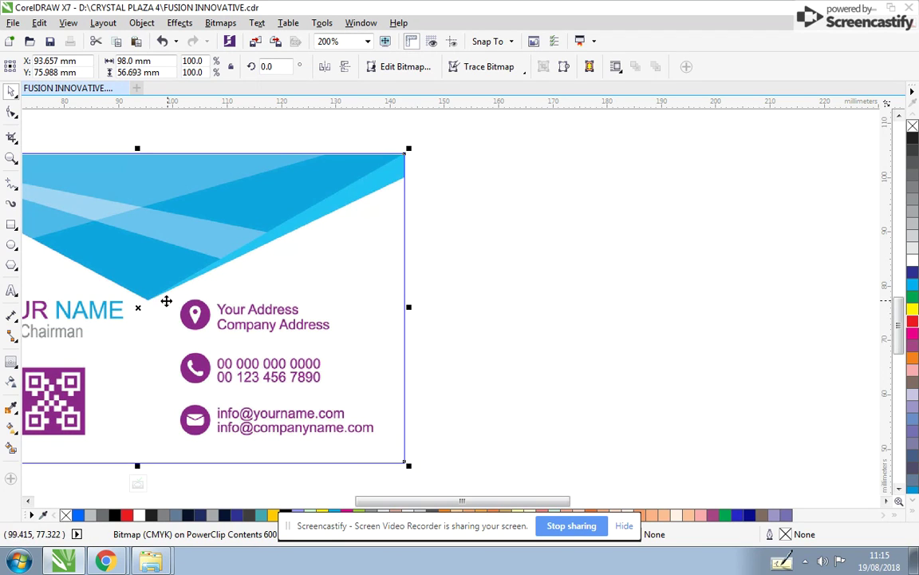
pyautogui.scroll(2, 443, 314)
pyautogui.scroll(-1, 472, 303)
pyautogui.scroll(-2, 472, 303)
pyautogui.scroll(-1, 514, 318)
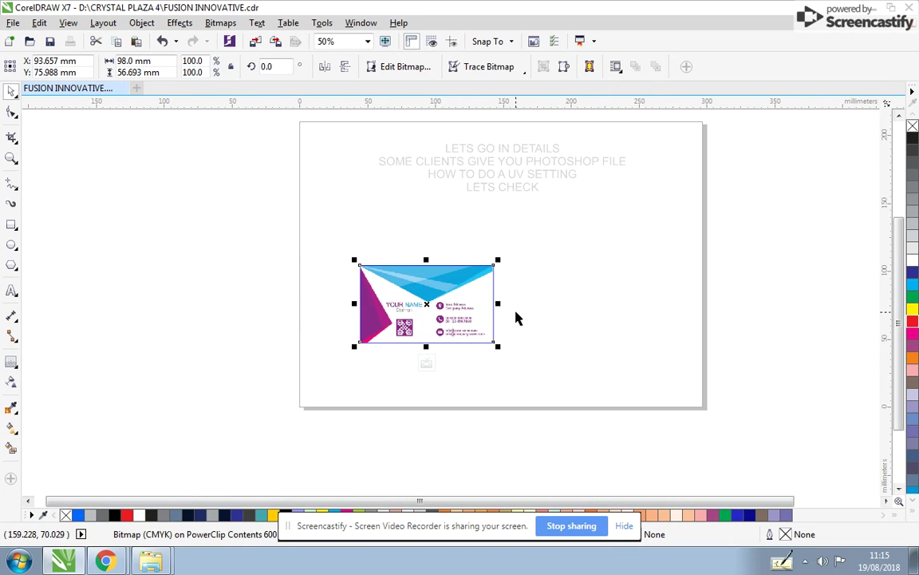
pyautogui.scroll(1, 515, 318)
pyautogui.click(528, 302)
# Drop a copy of the note text further down and select all its text for editing
pyautogui.scroll(1, 453, 297)
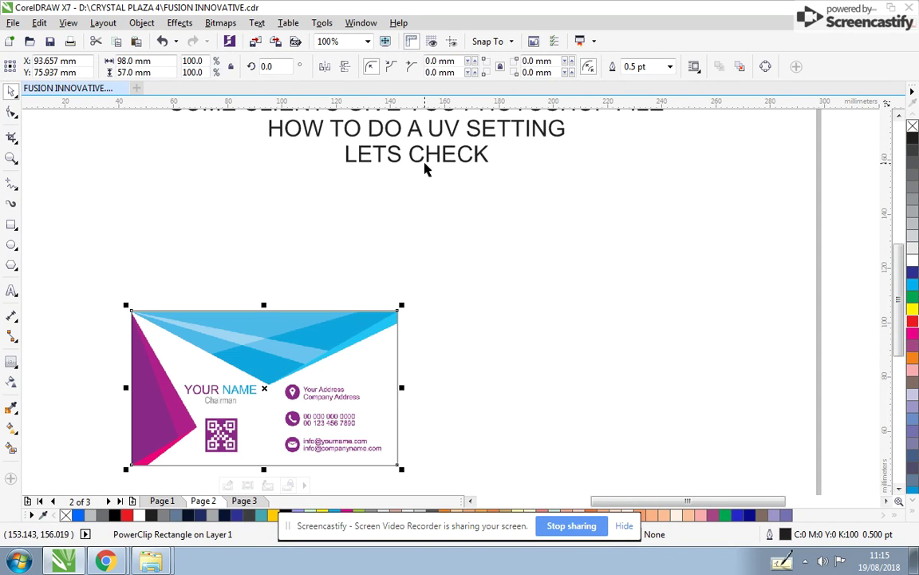
pyautogui.moveTo(415, 156); pyautogui.dragTo(428, 247)
pyautogui.rightClick(427, 247)
pyautogui.doubleClick(427, 247)
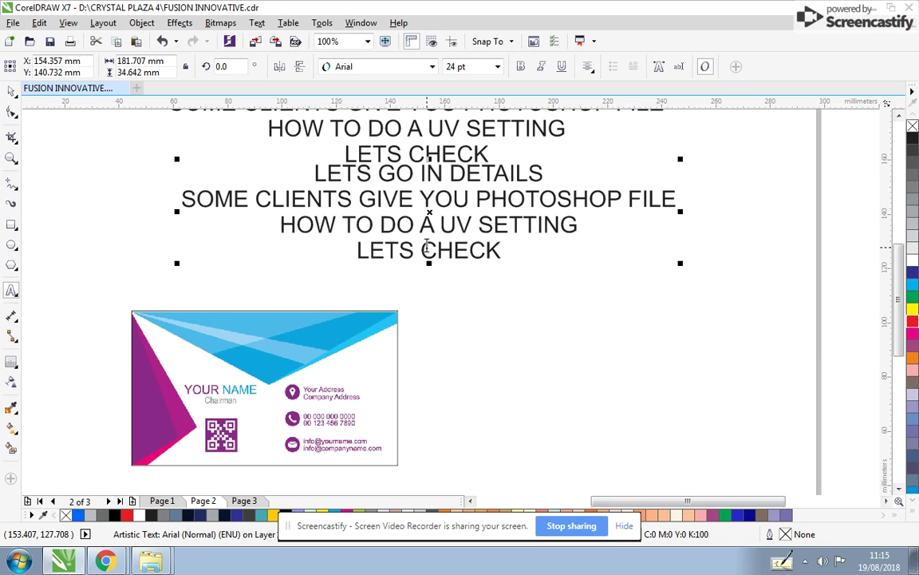
pyautogui.hotkey('ctrl', 'a')
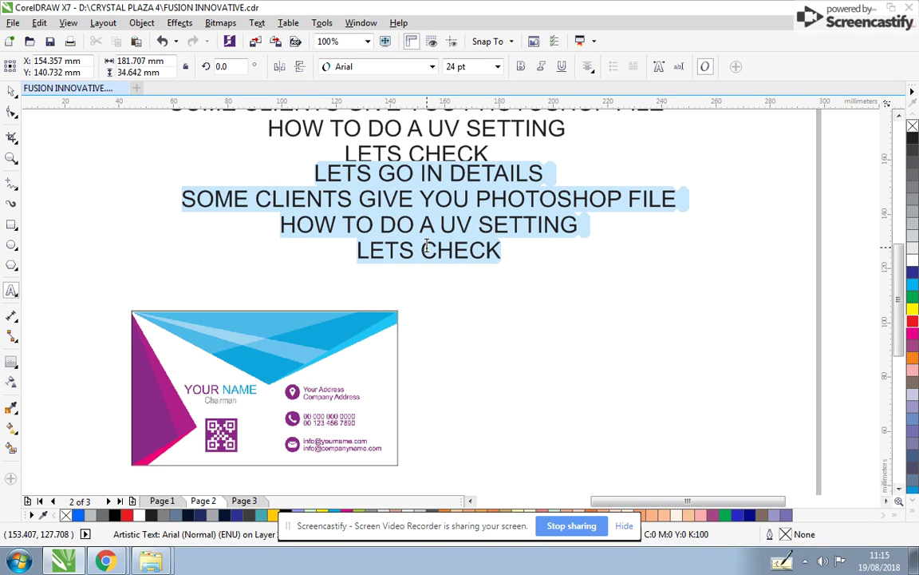
# Replace the copied note with three lines: FOR PHOTOSHOP FILES / FIRST GIVE A LITTLE BIT CONTRAST / SO THAT BACKGROUND GETS SUTTLE
pyautogui.write('FOR PHOTOSHOP FILES')
pyautogui.press('Return')
pyautogui.write('FIRST GIVE A LITTLE BIT CONTRAST')
pyautogui.press('Return')
pyautogui.write('SO THAT BACKGROUND GRE')
pyautogui.press('BackSpace')
pyautogui.press('BackSpace')
pyautogui.write('ETS SUTTLE')
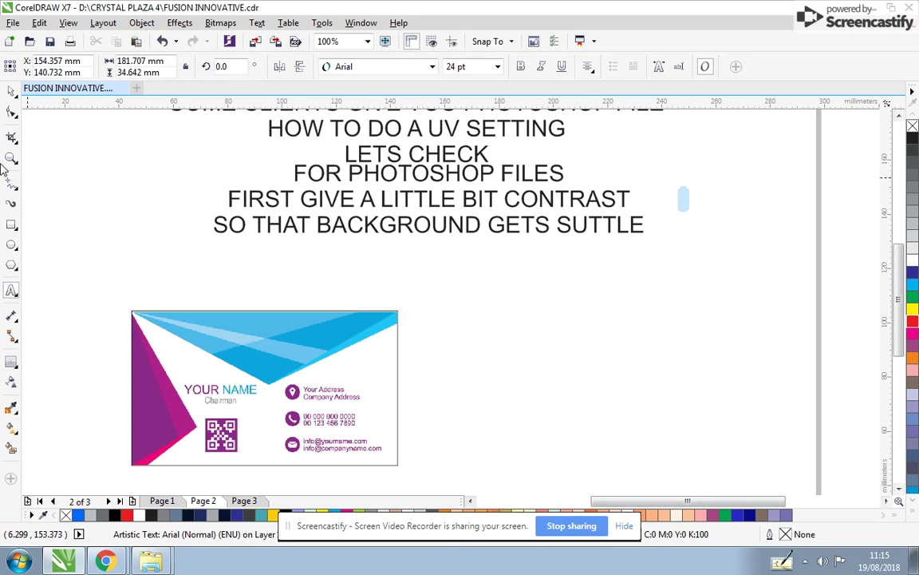
pyautogui.click(11, 92)
# Select the card's image inside its frame and open Brightness/Contrast, closing it unapplied
pyautogui.click(479, 243)
pyautogui.scroll(2, 365, 329)
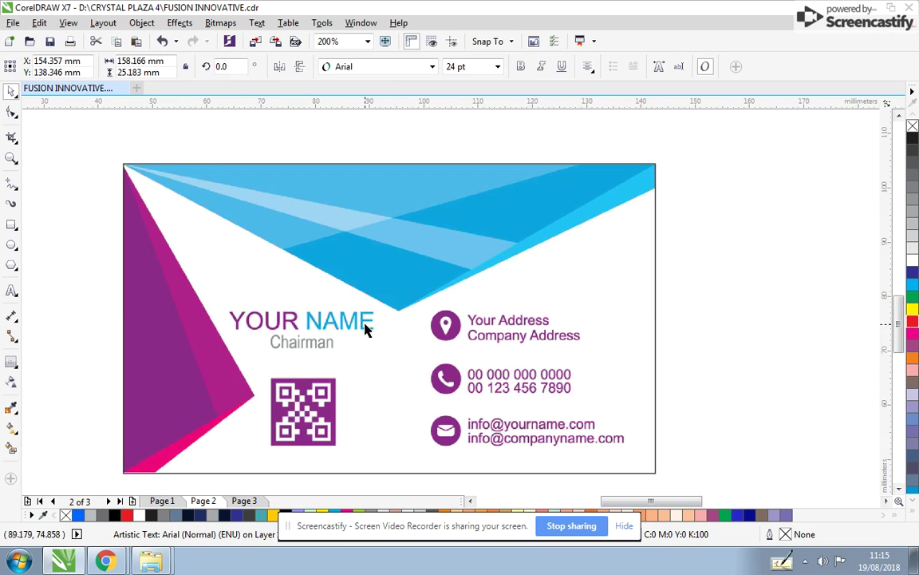
pyautogui.press('Escape')
pyautogui.scroll(3, 353, 335)
pyautogui.keyDown('ctrl'); pyautogui.click(416, 310); pyautogui.keyUp('ctrl')
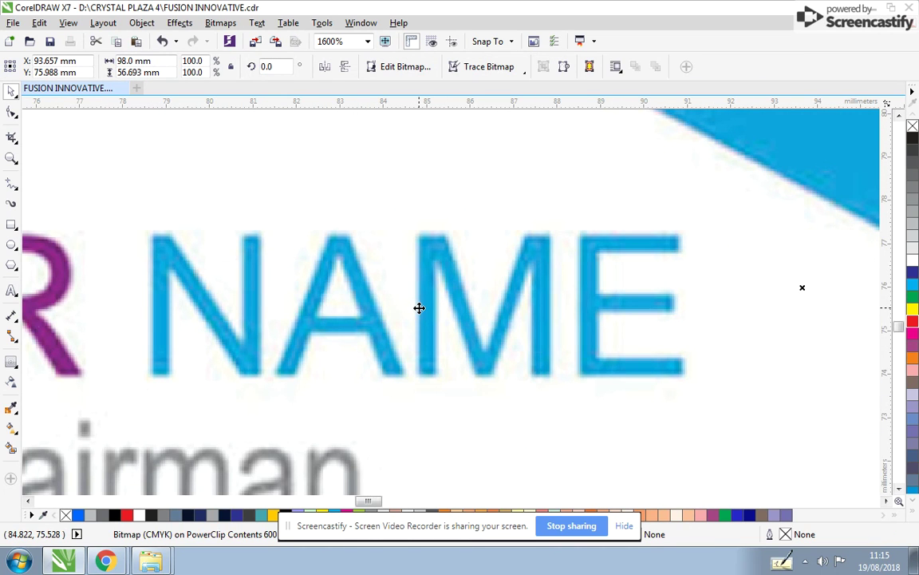
pyautogui.hotkey('ctrl', 'b')
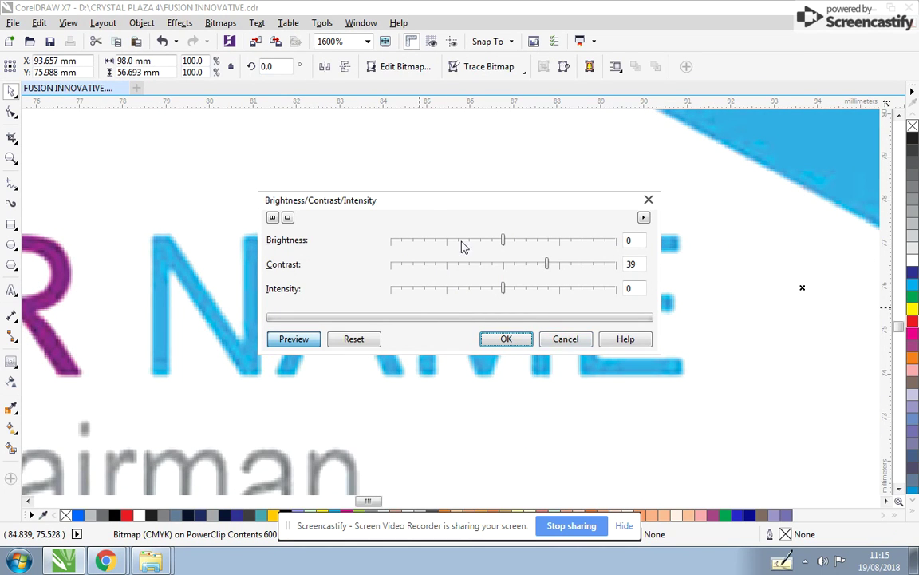
pyautogui.click(568, 339)
# Apply Brightness/Contrast/Intensity to the card image with contrast 9, after previewing
pyautogui.click(179, 23)
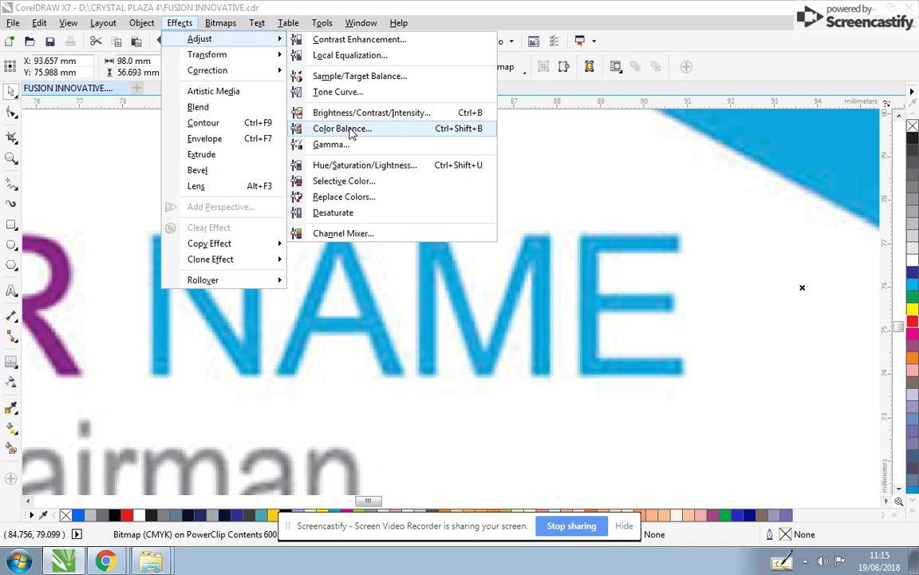
pyautogui.click(359, 114)
pyautogui.moveTo(424, 201); pyautogui.dragTo(614, 173)
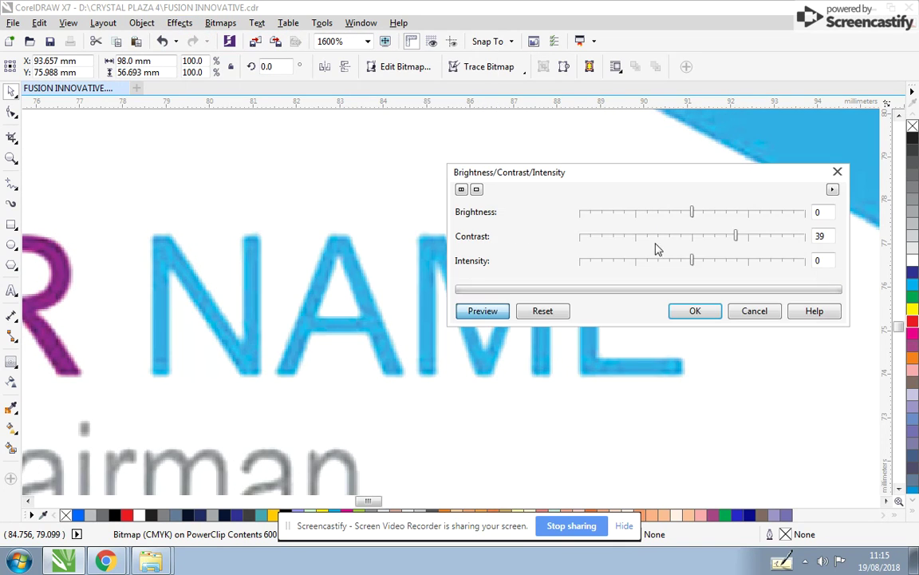
pyautogui.click(704, 242)
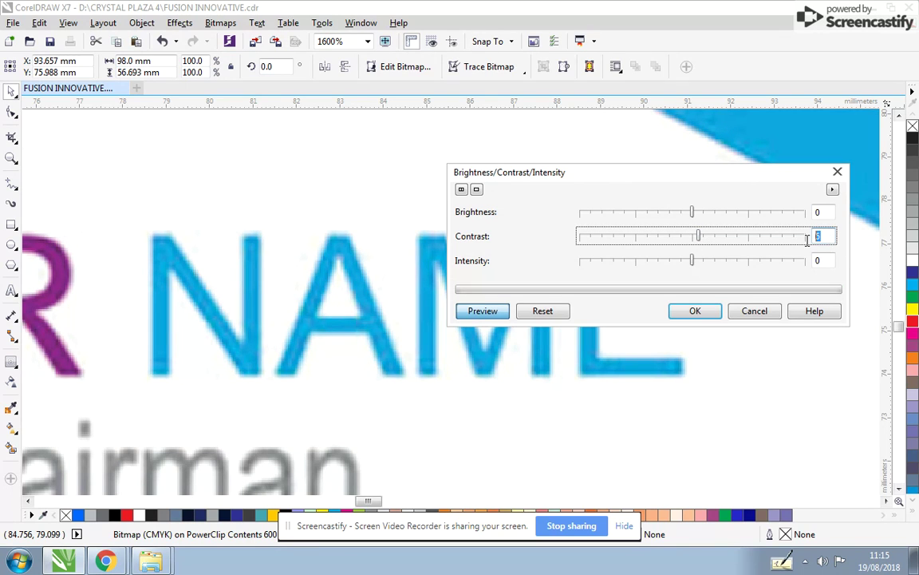
pyautogui.write('9')
pyautogui.click(821, 212)
pyautogui.click(483, 312)
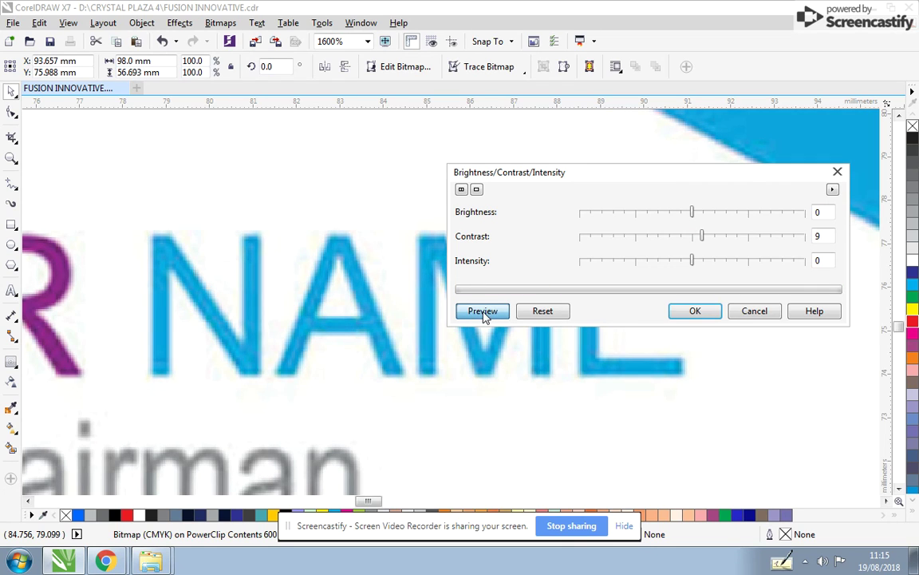
pyautogui.click(701, 312)
pyautogui.scroll(-3, 495, 298)
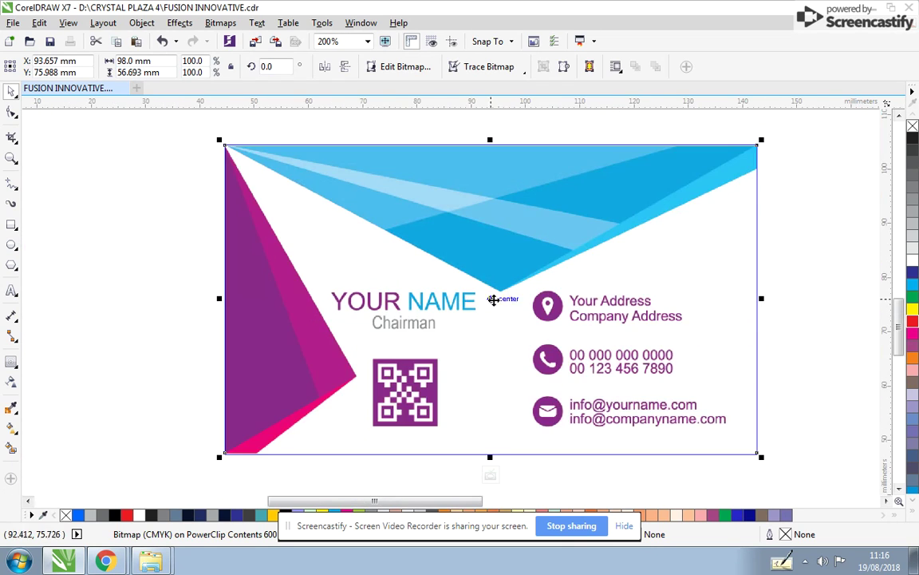
# Place a copy of the clipped card right of the original
pyautogui.scroll(-1, 597, 306)
pyautogui.scroll(-1, 474, 310)
pyautogui.scroll(1, 474, 311)
pyautogui.moveTo(209, 299); pyautogui.dragTo(466, 291)
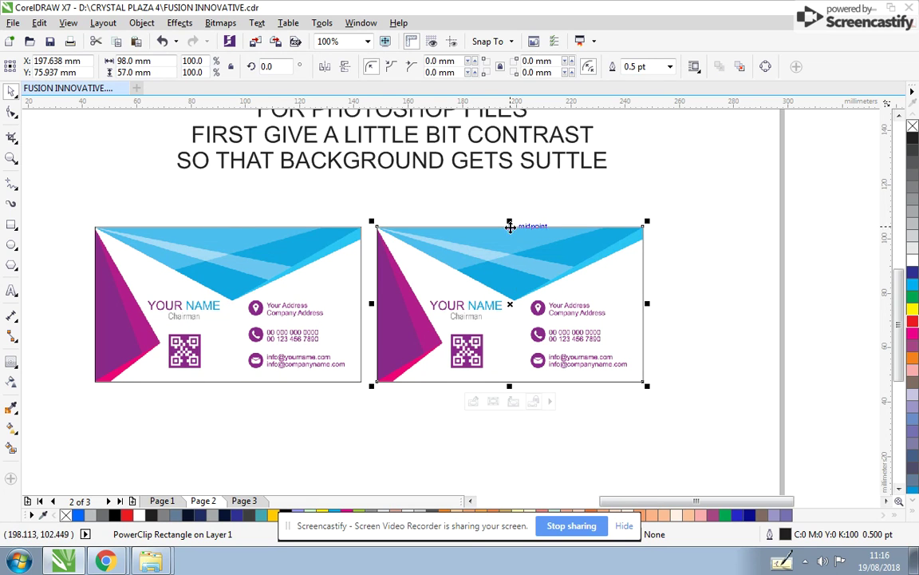
# Make a large UV label from a duplicated note and place it above the copied card
pyautogui.moveTo(492, 164); pyautogui.dragTo(511, 211)
pyautogui.doubleClick(511, 206)
pyautogui.hotkey('ctrl', 'a')
pyautogui.press('Delete')
pyautogui.click(12, 94)
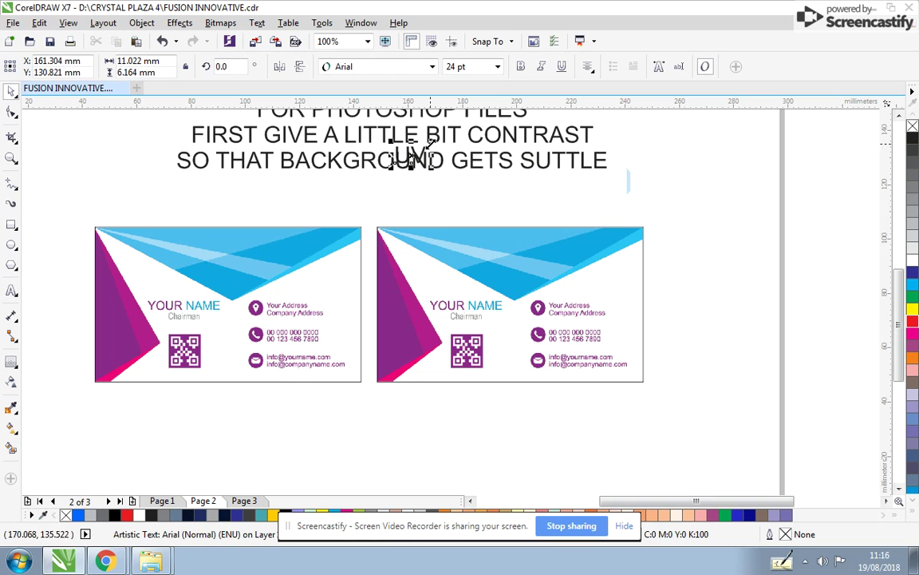
pyautogui.moveTo(410, 154); pyautogui.dragTo(529, 219)
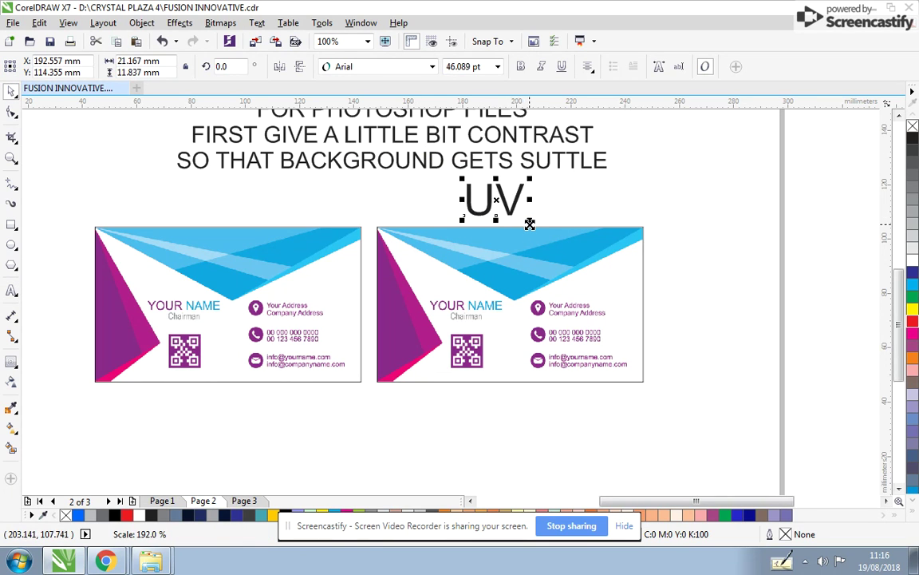
# Open the copied card's PowerClip and select its image for editing
pyautogui.scroll(1, 452, 307)
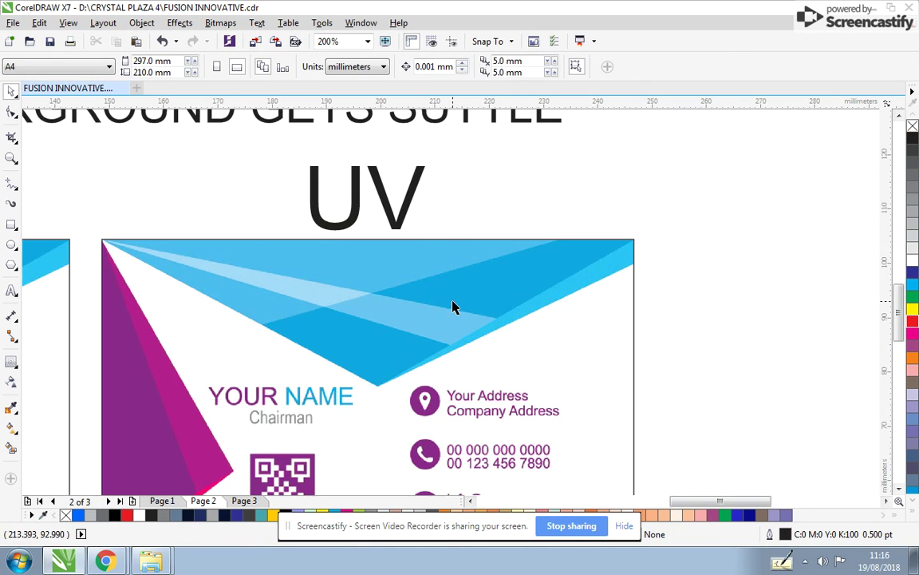
pyautogui.doubleClick(404, 301)
pyautogui.scroll(-1, 456, 313)
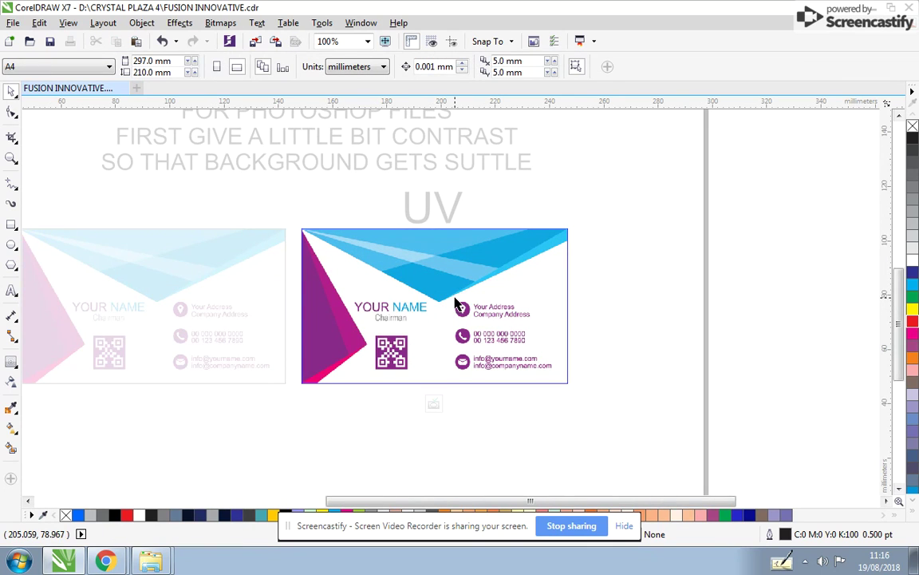
pyautogui.scroll(1, 454, 304)
pyautogui.click(427, 284)
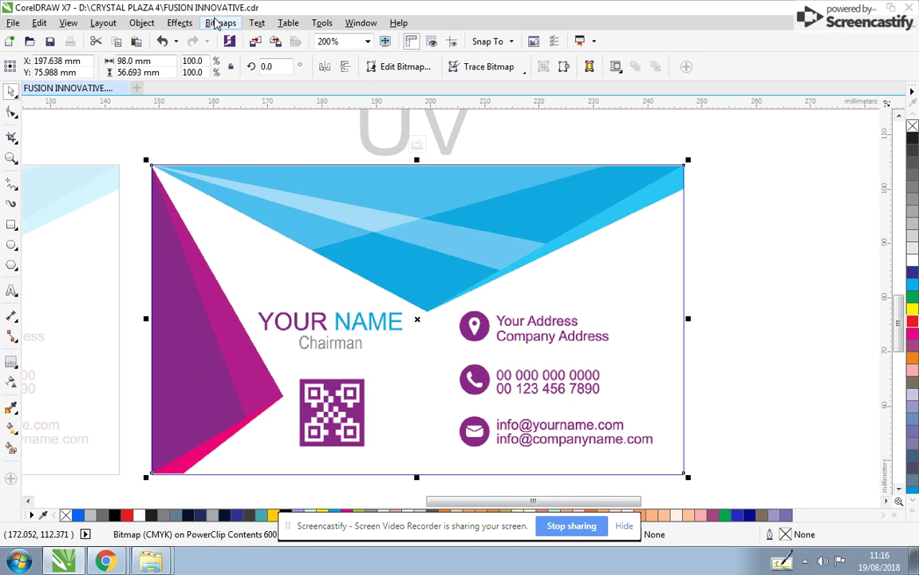
# Convert the copied card image to 1-bit Line Art at threshold 212, then undo it
pyautogui.click(220, 23)
pyautogui.click(394, 159)
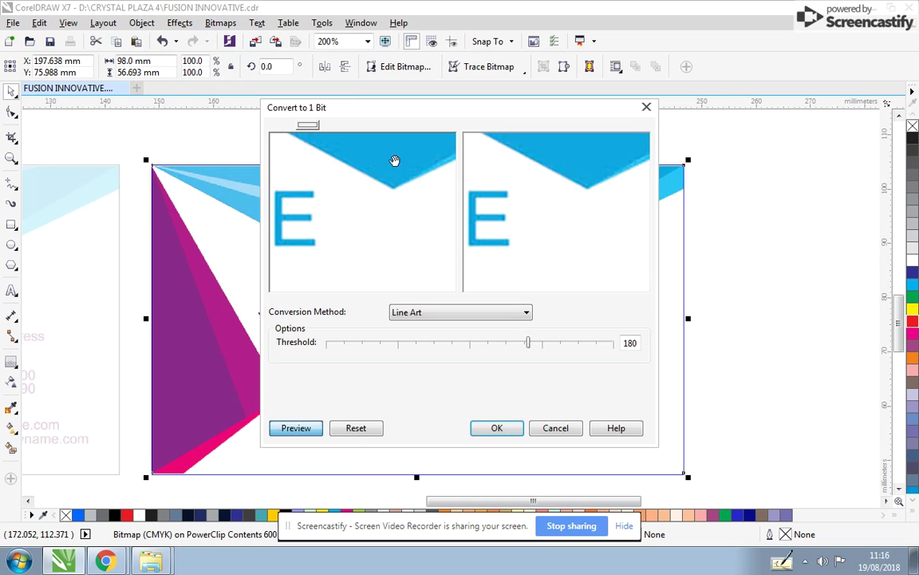
pyautogui.scroll(-1, 378, 180)
pyautogui.scroll(-1, 378, 179)
pyautogui.scroll(-1, 378, 179)
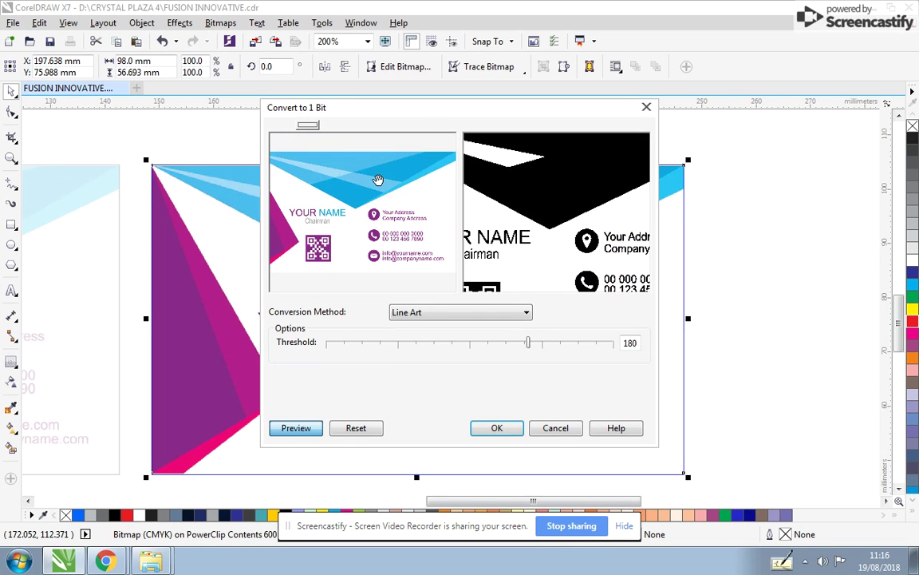
pyautogui.moveTo(317, 185); pyautogui.dragTo(386, 260)
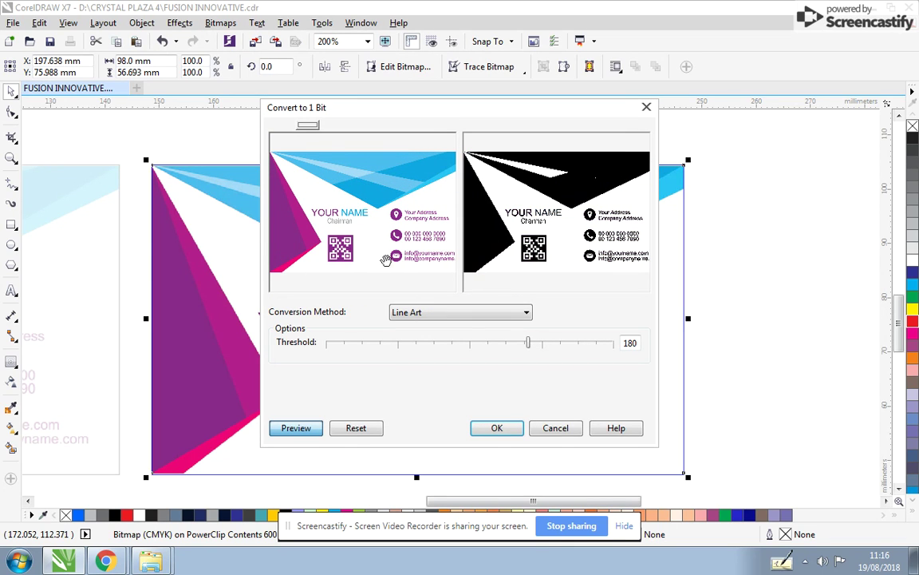
pyautogui.click(564, 343)
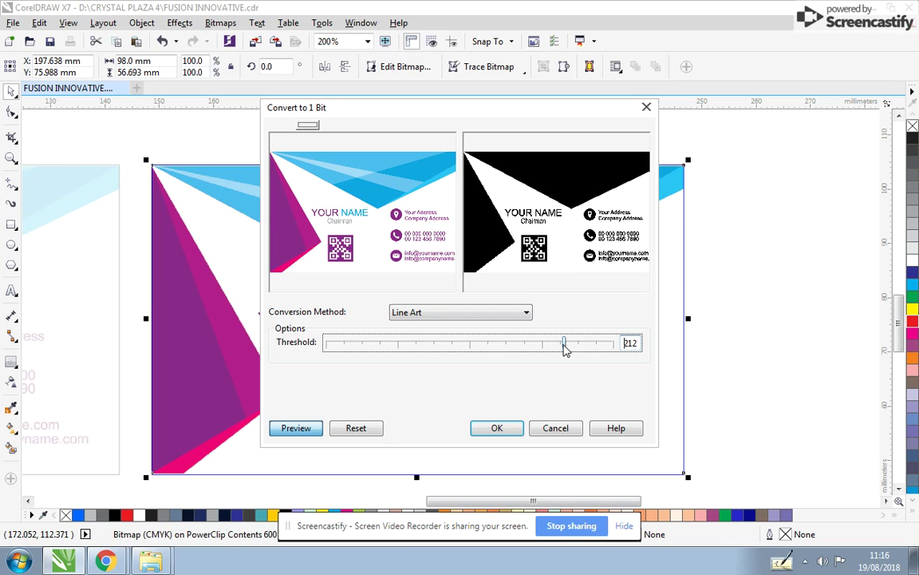
pyautogui.click(496, 428)
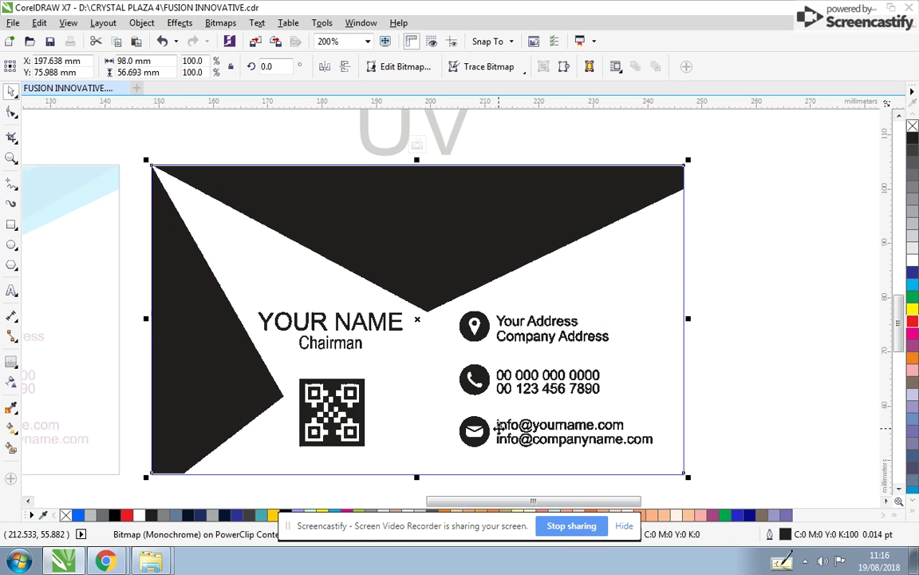
pyautogui.hotkey('ctrl', 'z')
# Reapply the Black and White (1-bit) Line Art conversion at threshold 212
pyautogui.click(220, 23)
pyautogui.moveTo(237, 160)
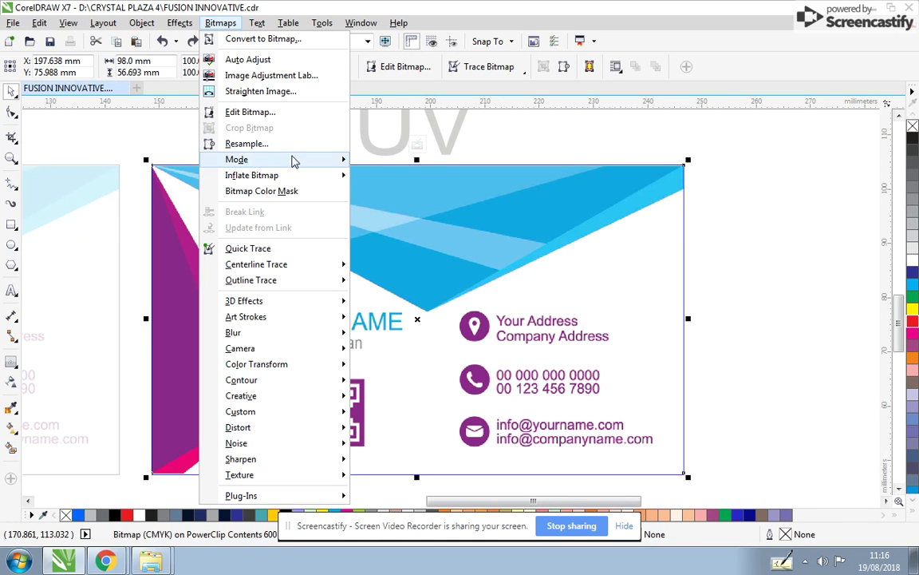
pyautogui.click(372, 161)
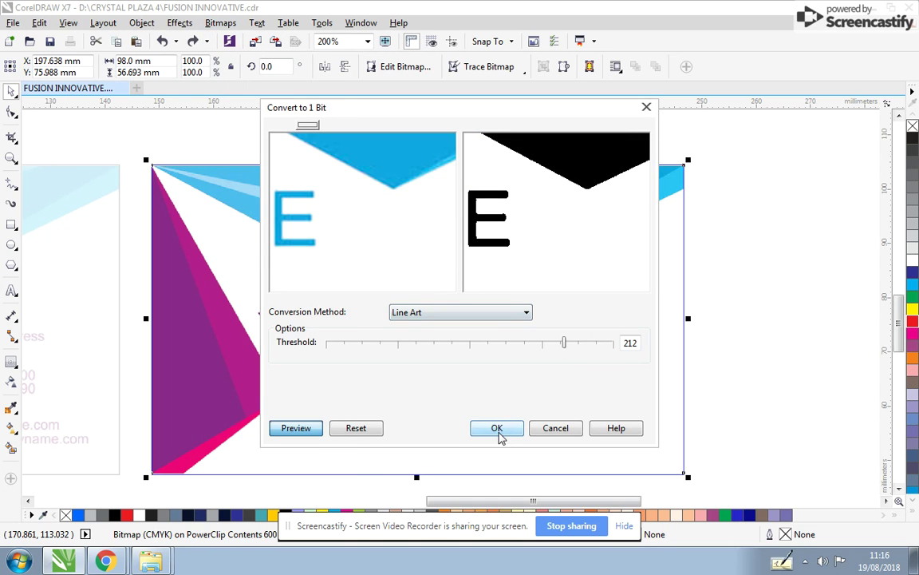
pyautogui.click(495, 427)
pyautogui.scroll(2, 734, 308)
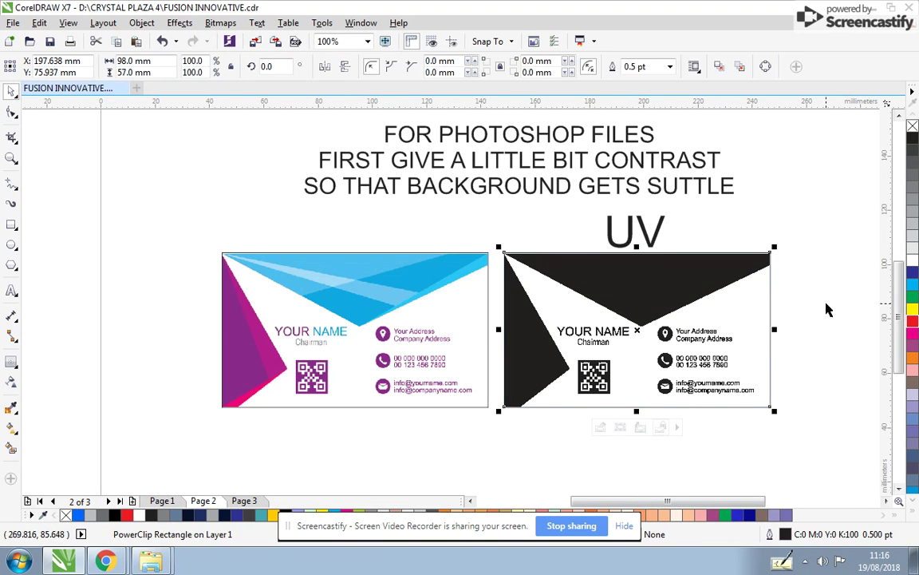
# Drag-select both cards, undoing an accidental move of the UV label
pyautogui.scroll(-3, 825, 308)
pyautogui.moveTo(317, 266); pyautogui.dragTo(383, 311)
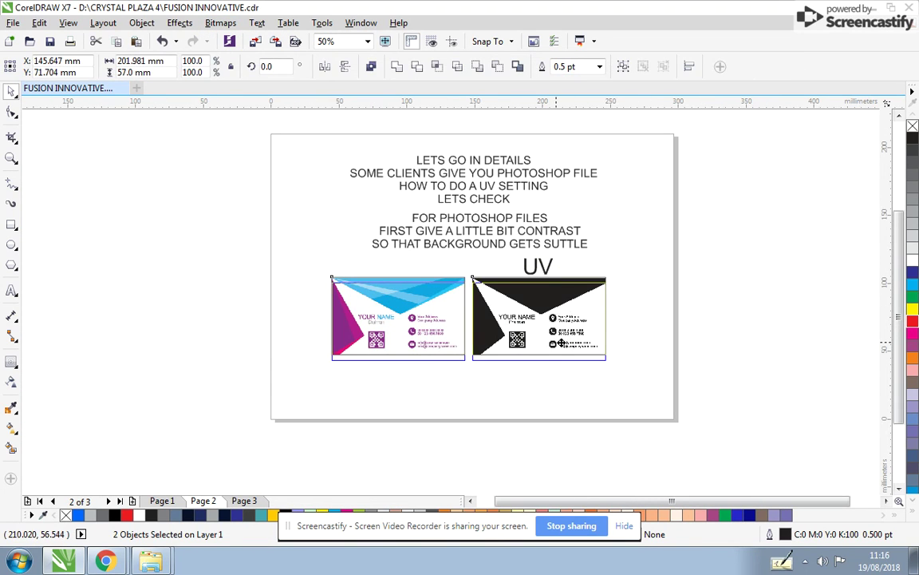
pyautogui.moveTo(544, 267); pyautogui.dragTo(457, 381)
pyautogui.hotkey('ctrl', 'z')
# Add the caption 'SEE THIS AS SIMPLE AS EATING APPLE' below the cards
pyautogui.press('F8')
pyautogui.click(452, 391)
pyautogui.write('SEEE')
pyautogui.press('BackSpace')
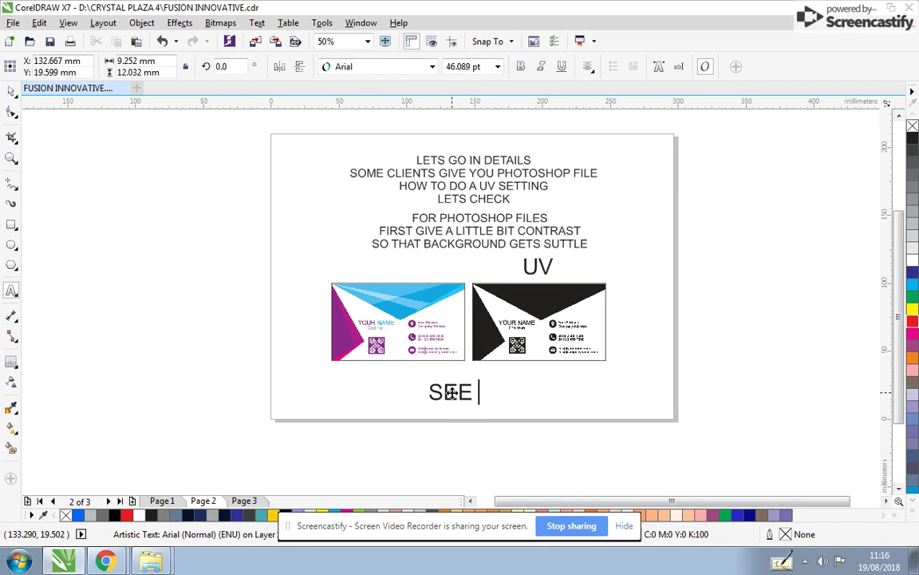
pyautogui.write('THIS AS SIMPLE AS EATING APPLE')
# Copy the caption below the page and change it to 'THANK YOU PLEASE SUBSCRIBE FOR MORE UPDATES'
pyautogui.moveTo(450, 393); pyautogui.dragTo(463, 451)
pyautogui.doubleClick(464, 451)
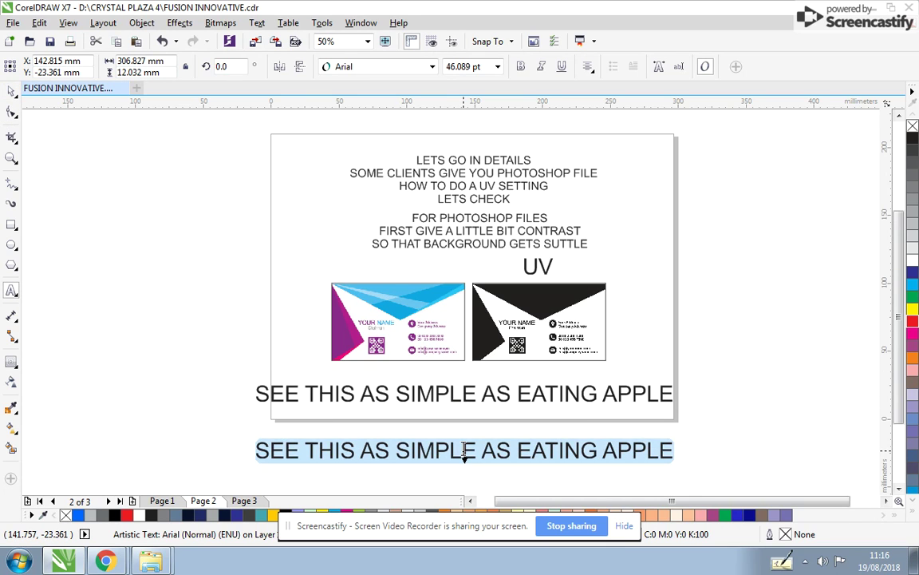
pyautogui.write('T')
pyautogui.write('HANK YOU PL')
pyautogui.write('EASE SUBSCRIBE FOR MORE UPDATES')
pyautogui.click(11, 93)
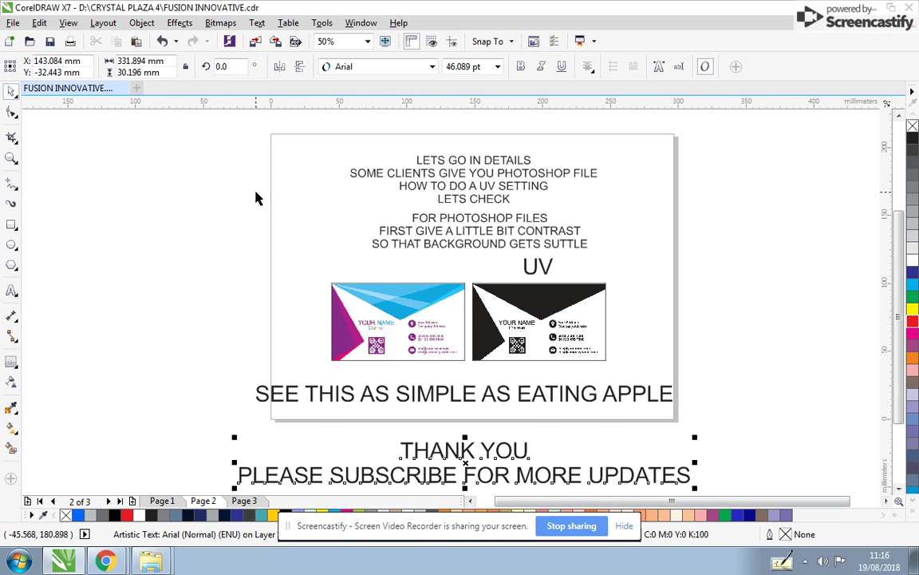
pyautogui.scroll(2, 462, 308)
pyautogui.scroll(-1, 354, 330)
pyautogui.scroll(1, 353, 330)
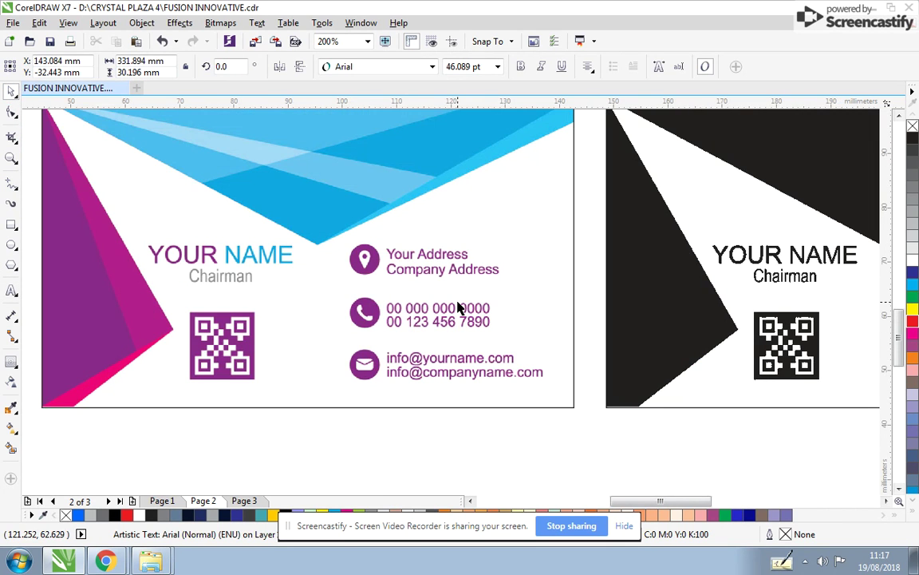